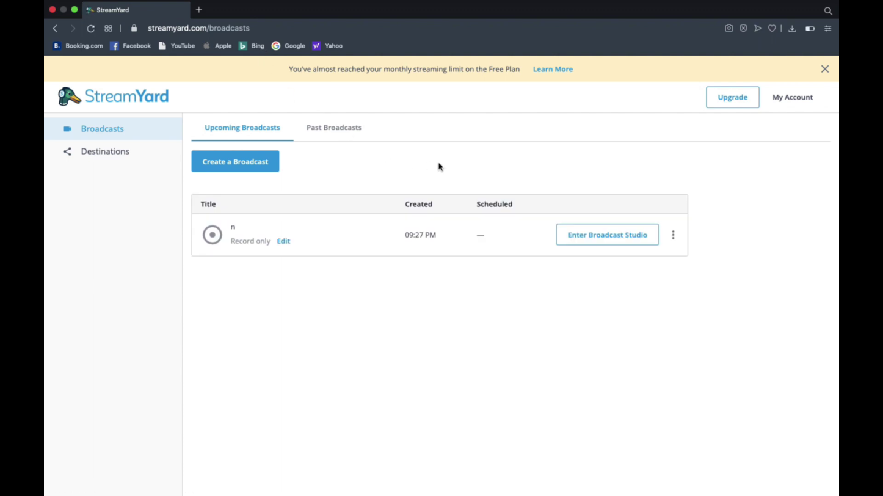
Delete the existing record-only broadcast titled "n" from the upcoming broadcasts
left_click(673, 235)
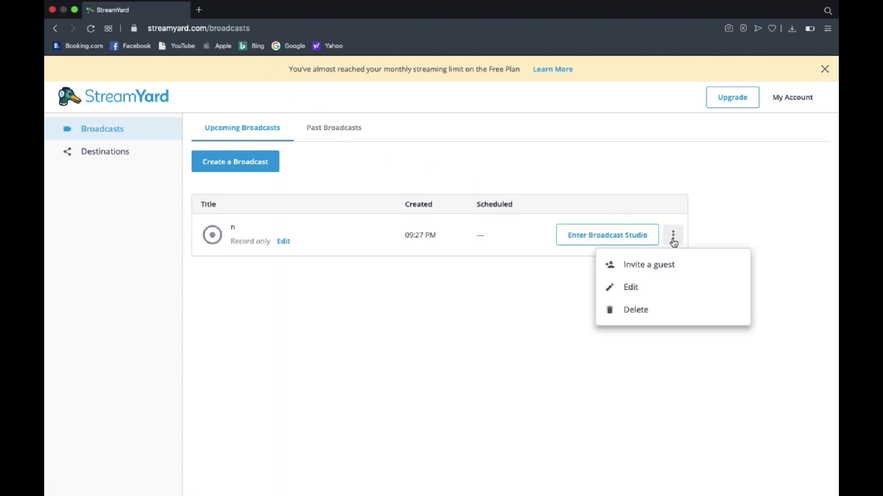
left_click(643, 309)
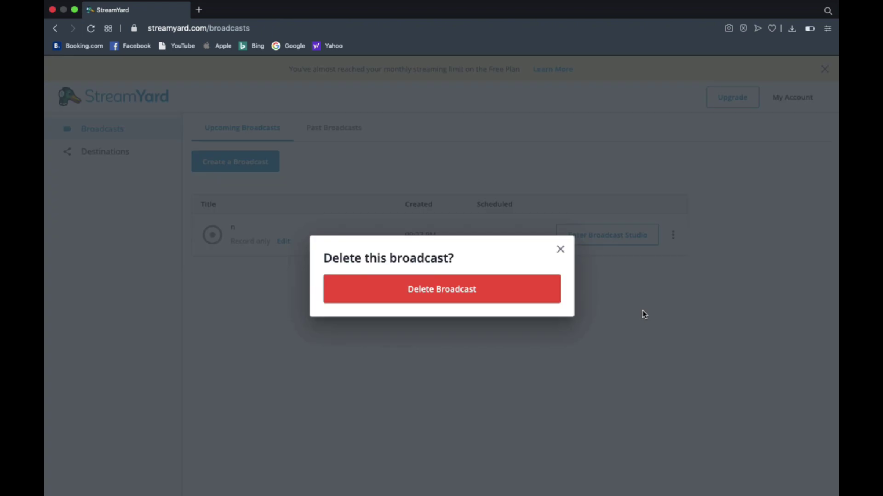
left_click(532, 301)
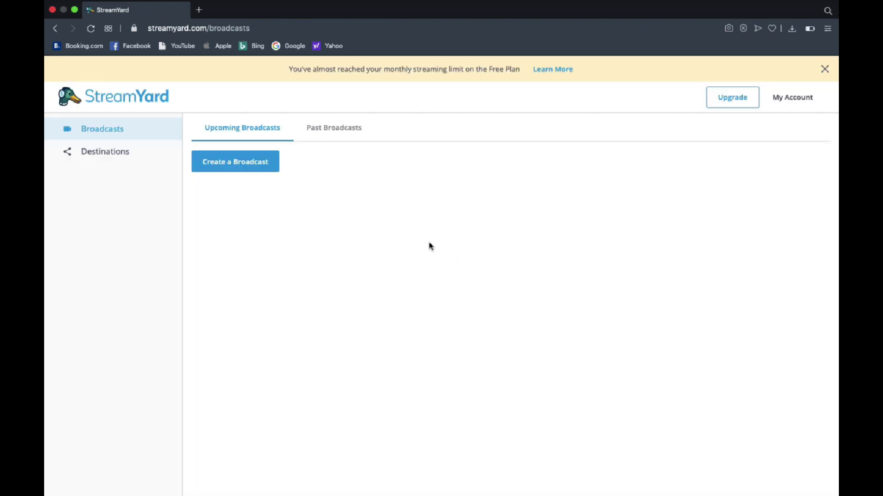
Create a new record-only broadcast titled "Green Screen"
left_click(257, 166)
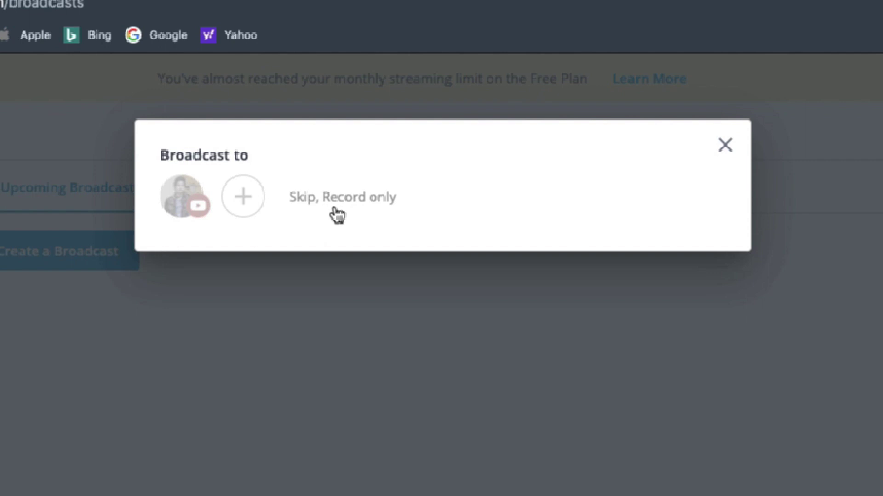
left_click(351, 198)
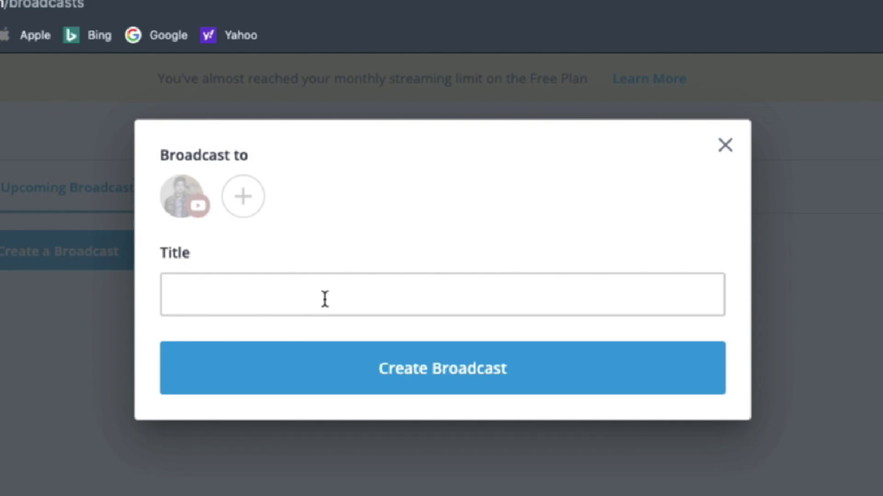
left_click(309, 297)
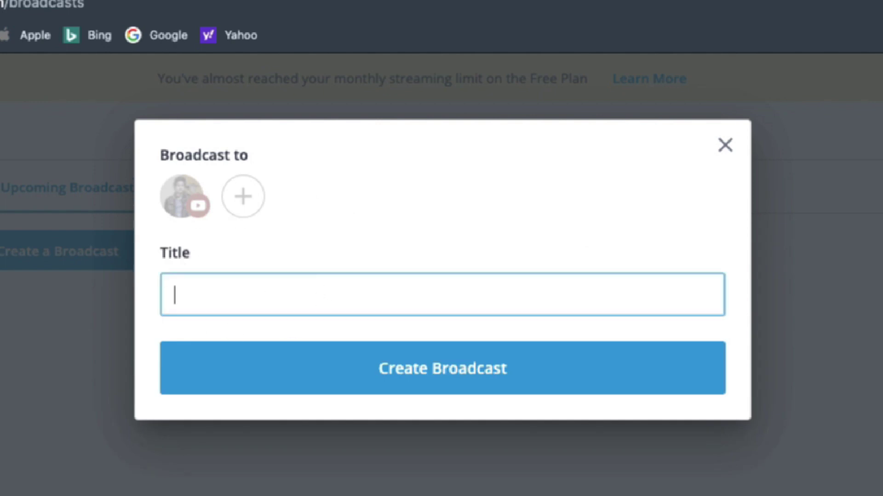
type("Green S")
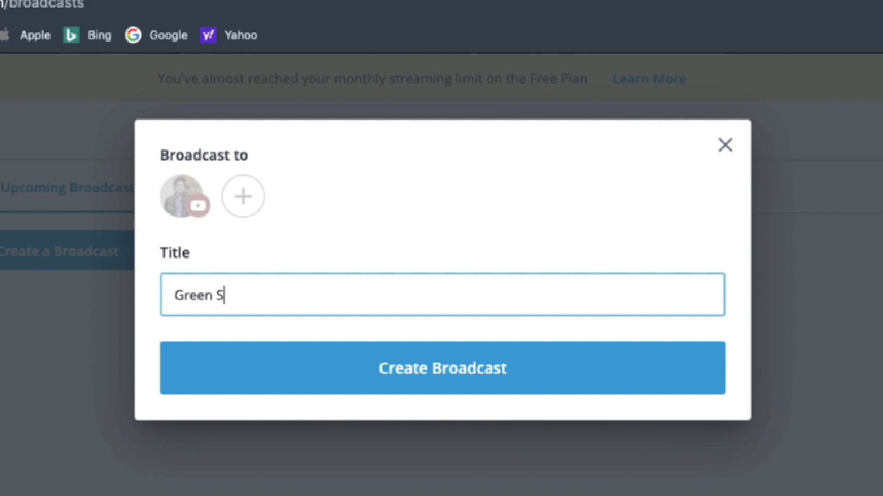
type("creen")
left_click(428, 378)
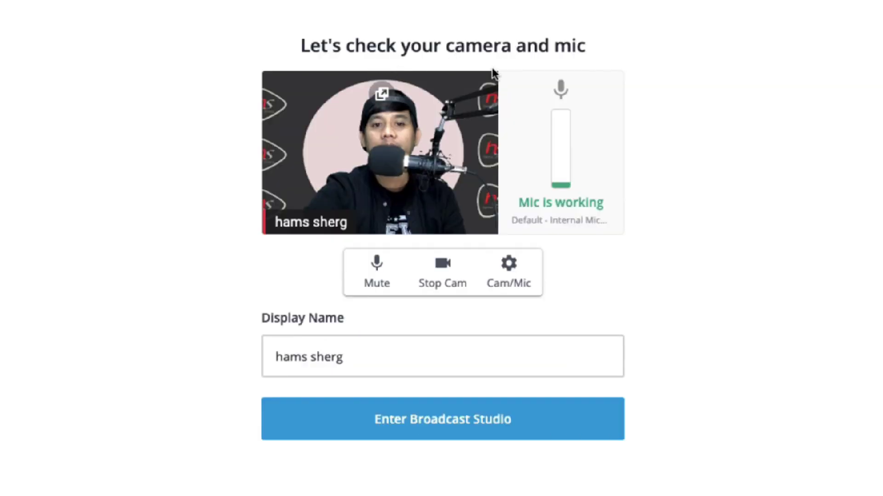
Test the devices by switching the camera off and on again and muting and unmuting the microphone
left_click(443, 279)
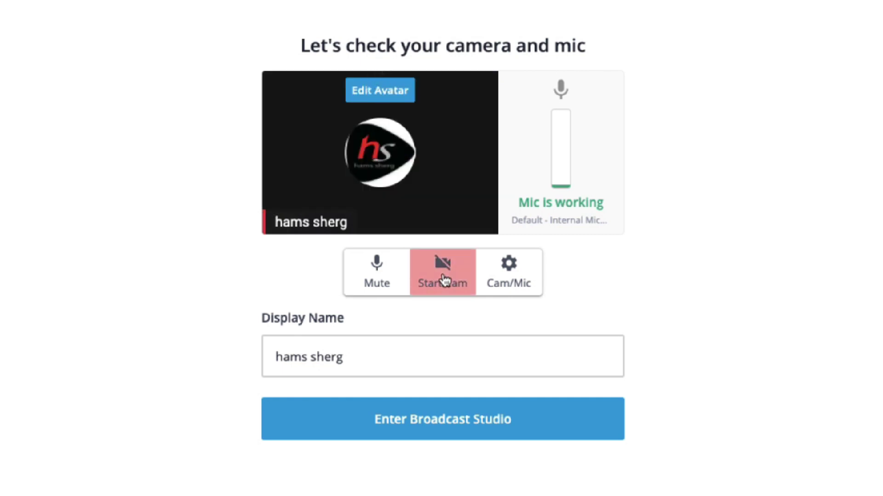
left_click(444, 279)
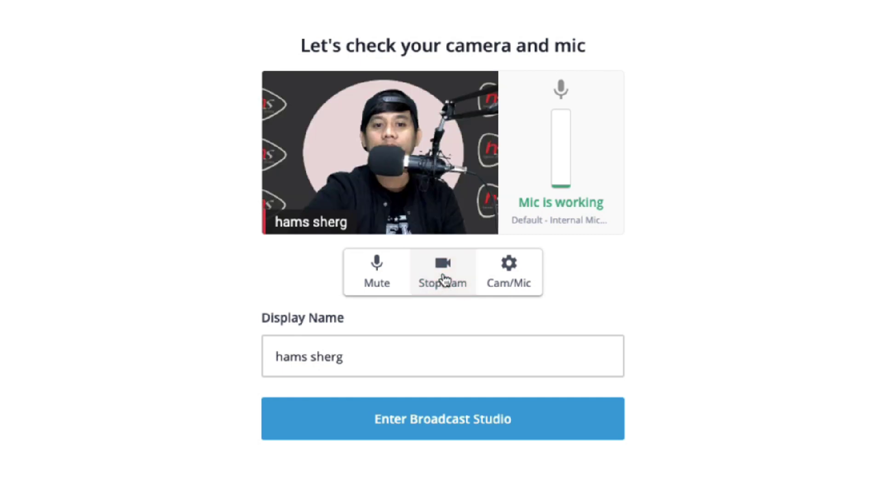
left_click(380, 278)
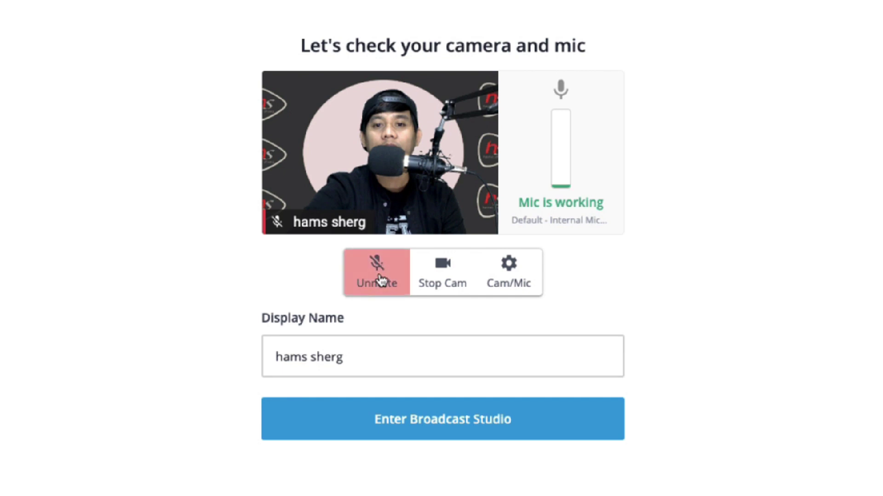
left_click(379, 279)
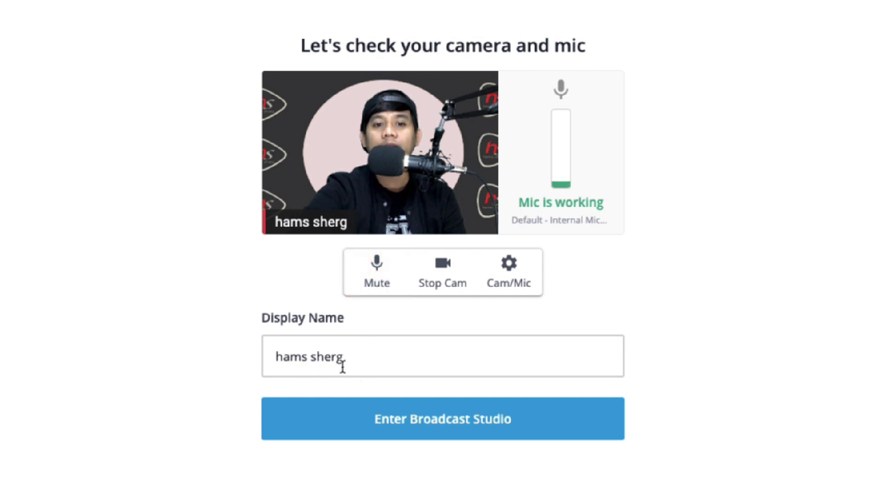
Append "Universal" to the end of the display name
left_click(384, 364)
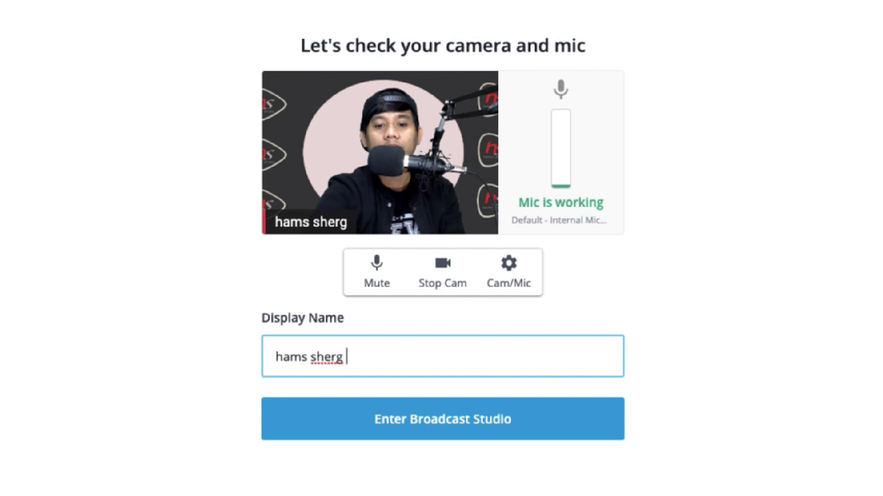
type("u")
key("BackSpace")
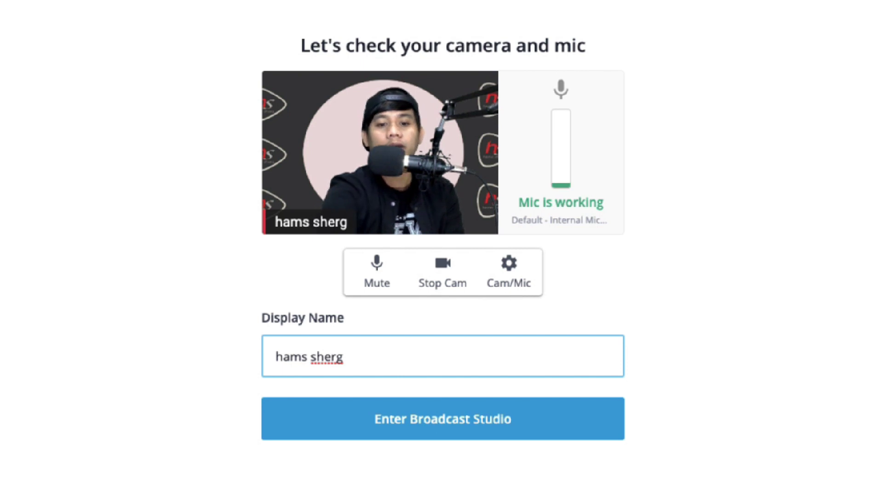
type("U")
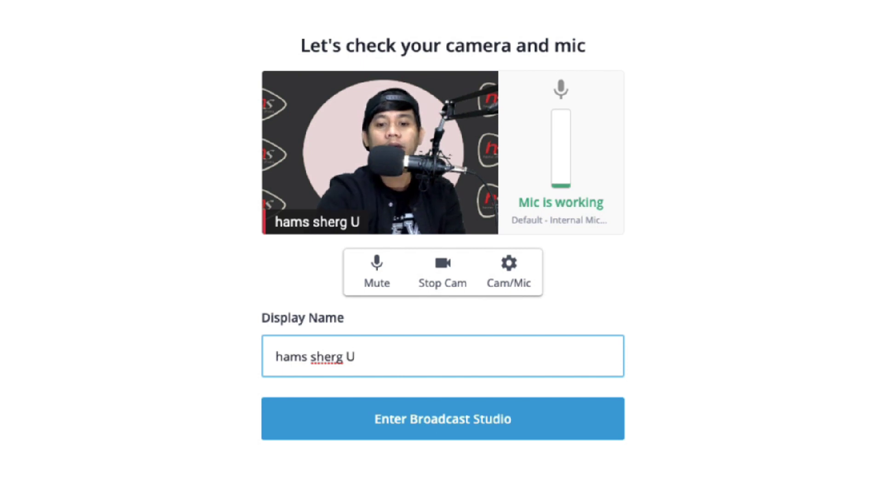
type("niver")
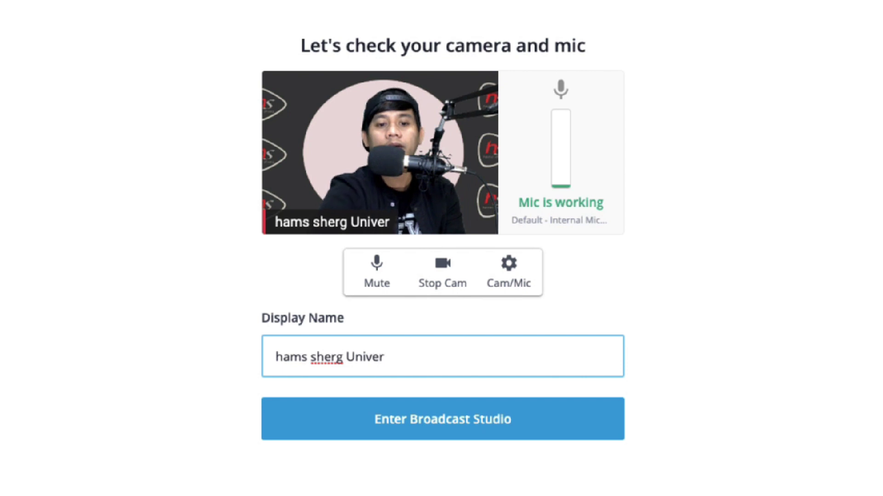
type("sal")
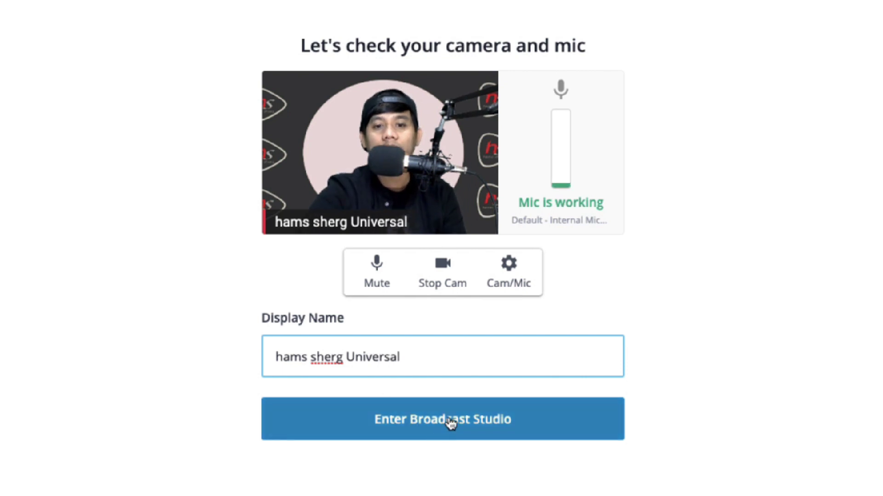
Enter the broadcast studio and add the presenter's own camera and audio to the stream
left_click(491, 427)
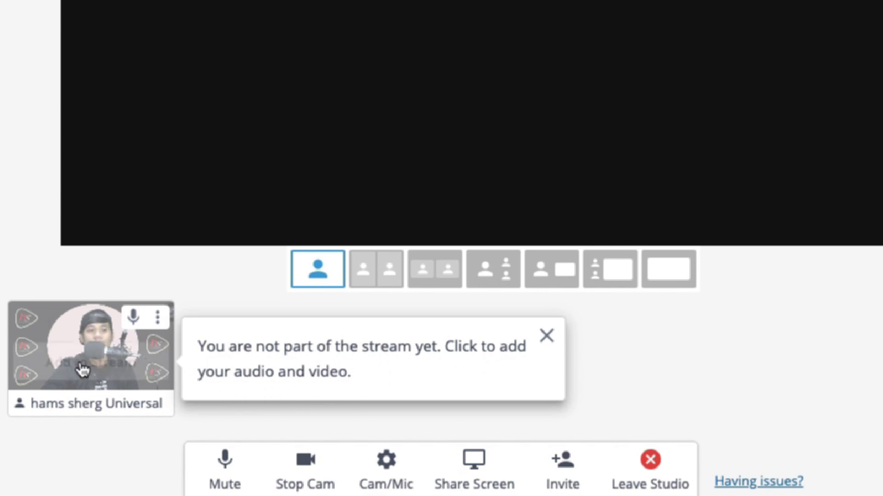
mouse_move(87, 373)
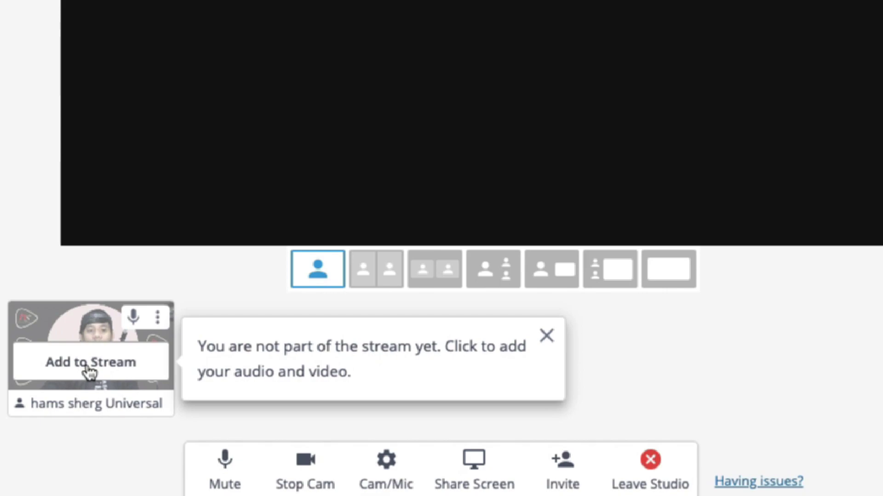
left_click(88, 370)
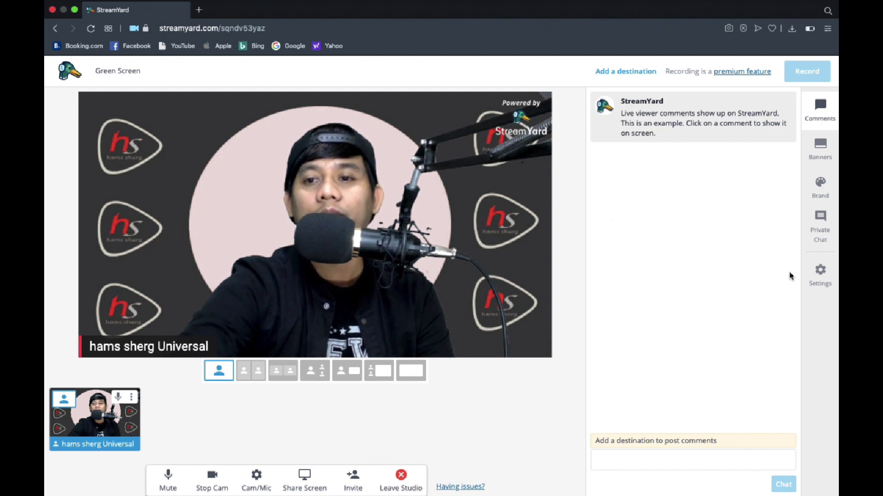
Set the broadcast quality to Full High Definition (1080p) using the free 7-day trial
left_click(822, 279)
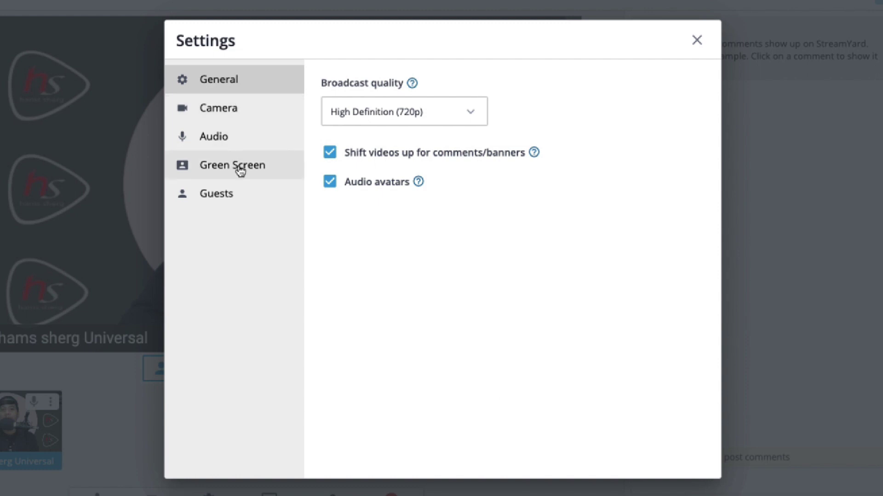
left_click(474, 115)
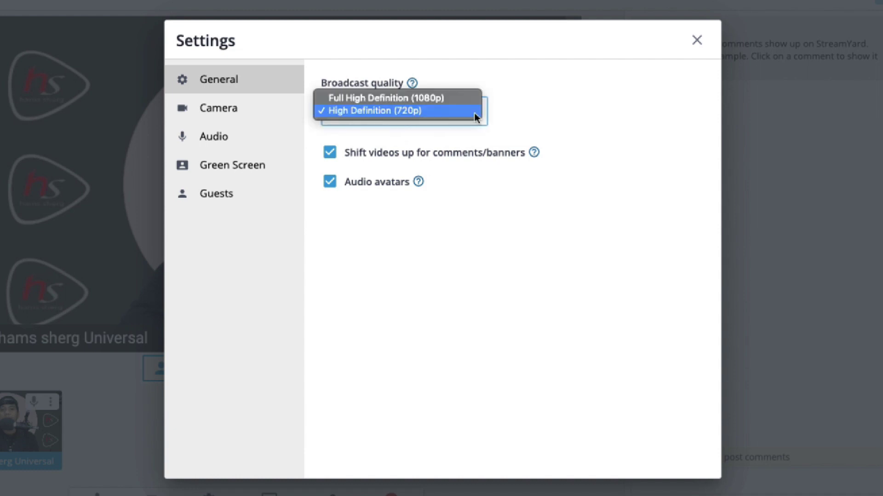
left_click(413, 98)
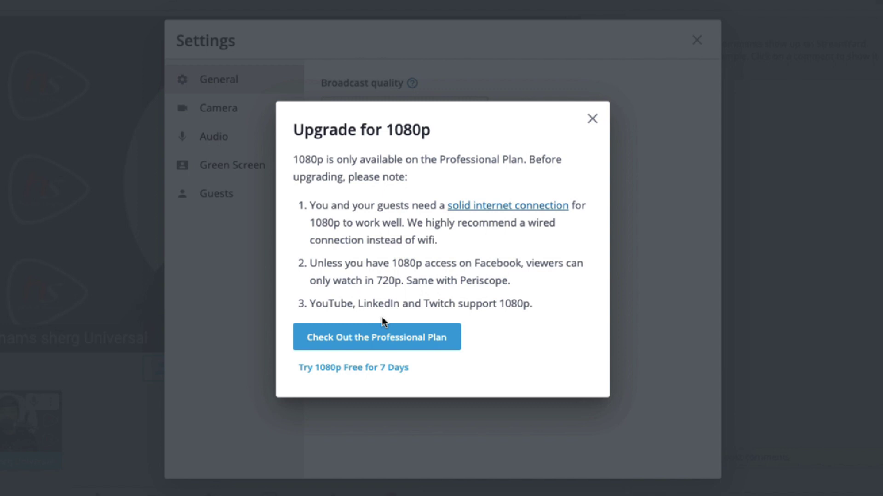
left_click(322, 379)
left_click(336, 378)
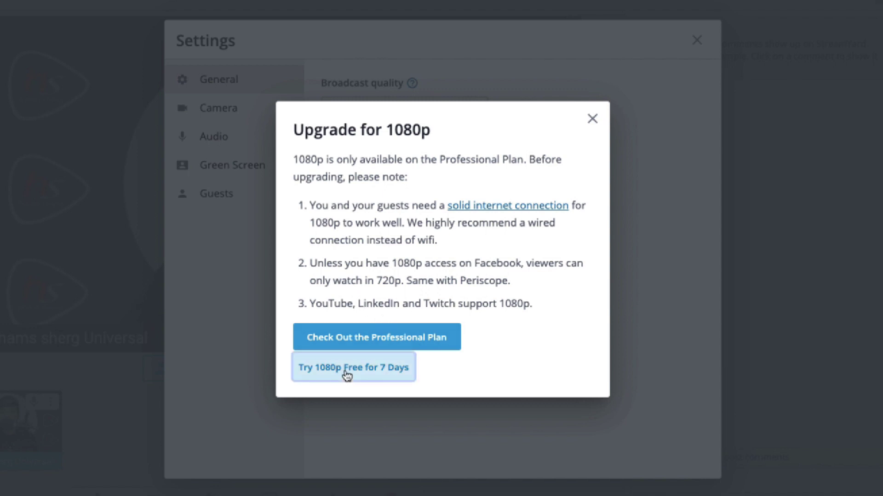
left_click(346, 294)
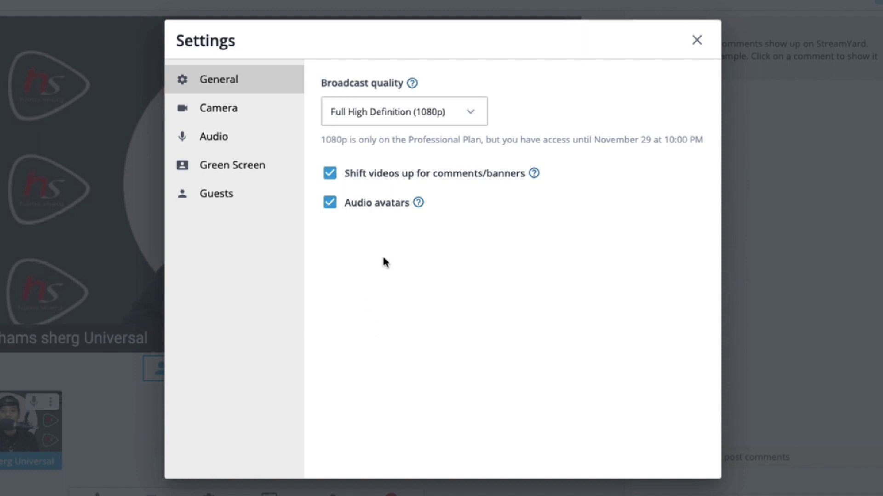
In the green screen settings, remove the current virtual background and apply the red brick wall image
left_click(229, 171)
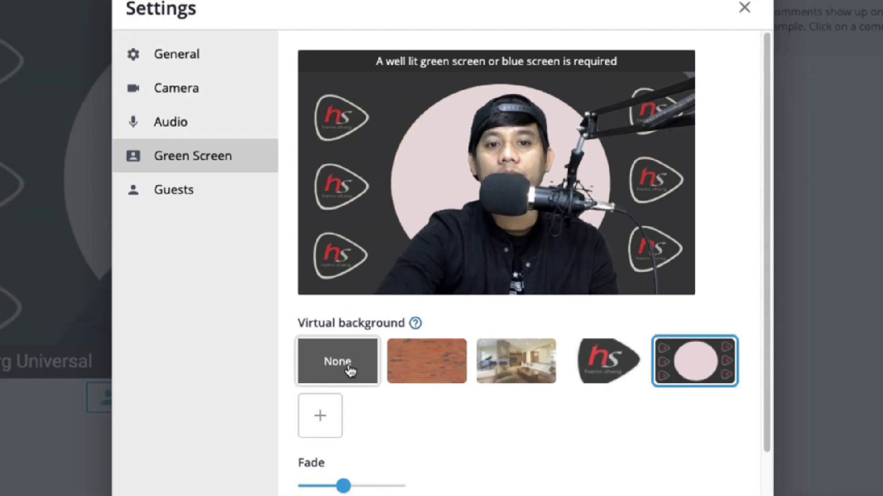
left_click(350, 371)
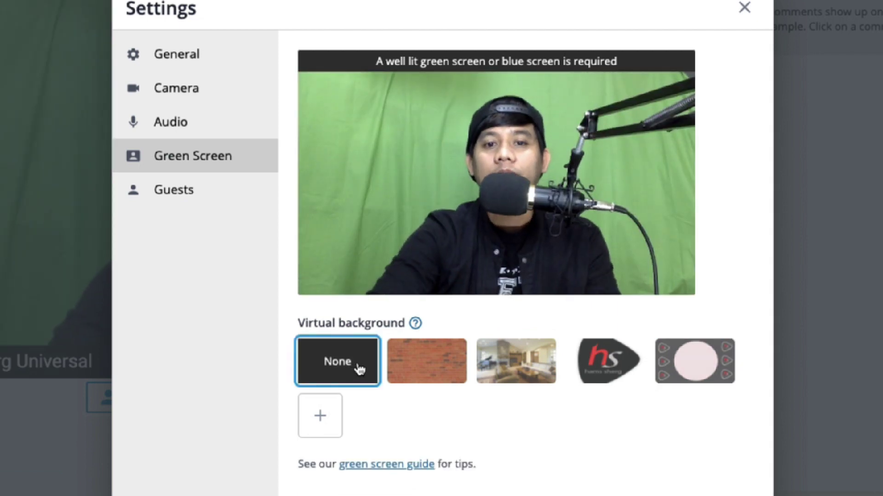
left_click(426, 369)
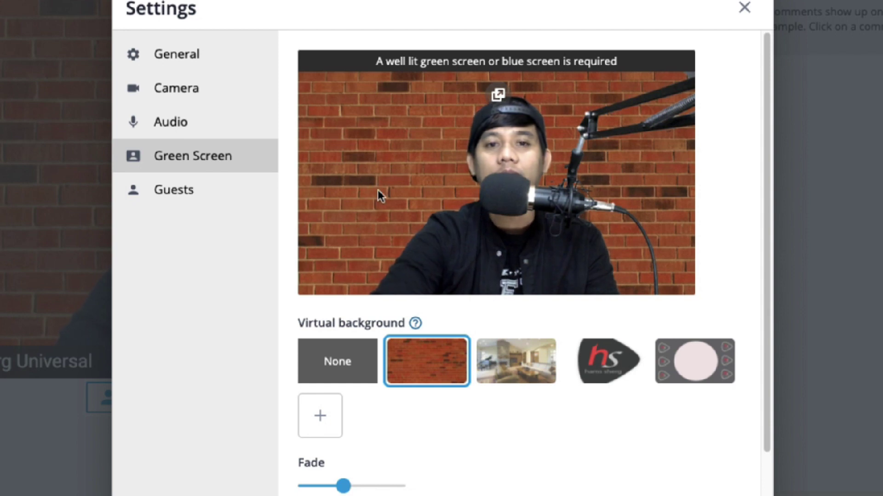
Try a stronger Fade on the virtual background and bring it back to about 42
mouse_move(345, 490)
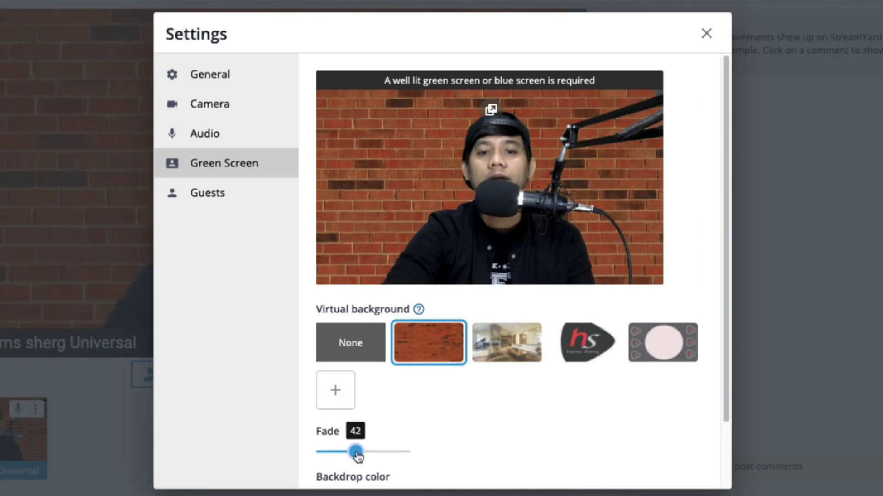
mouse_move(358, 456)
left_mouse_down()
mouse_move(350, 458)
mouse_move(367, 457)
left_mouse_up()
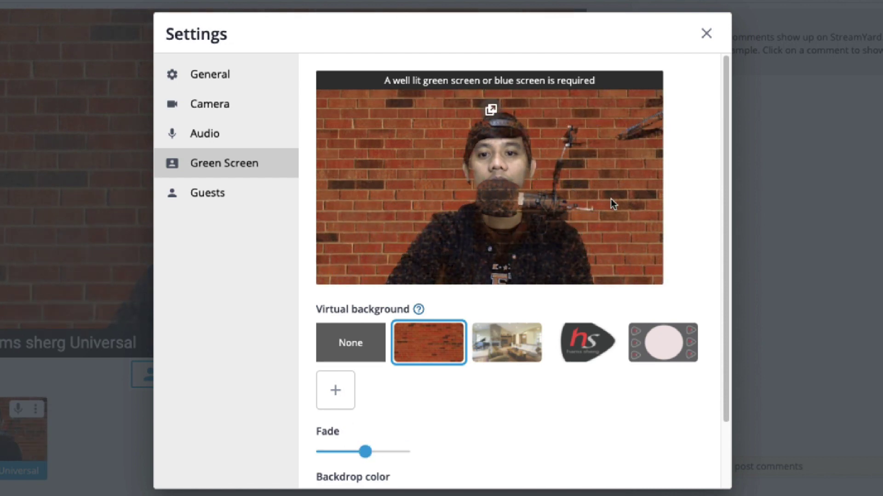
mouse_move(367, 455)
left_click_drag(367, 456, 363, 456)
left_click_drag(361, 456, 357, 459)
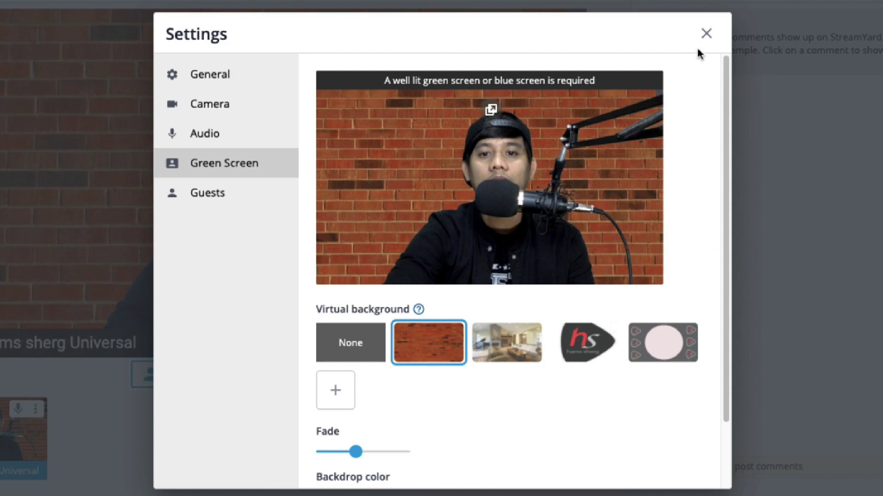
Close the settings and check the stream with the brick background in full screen before returning to the studio
left_click(705, 34)
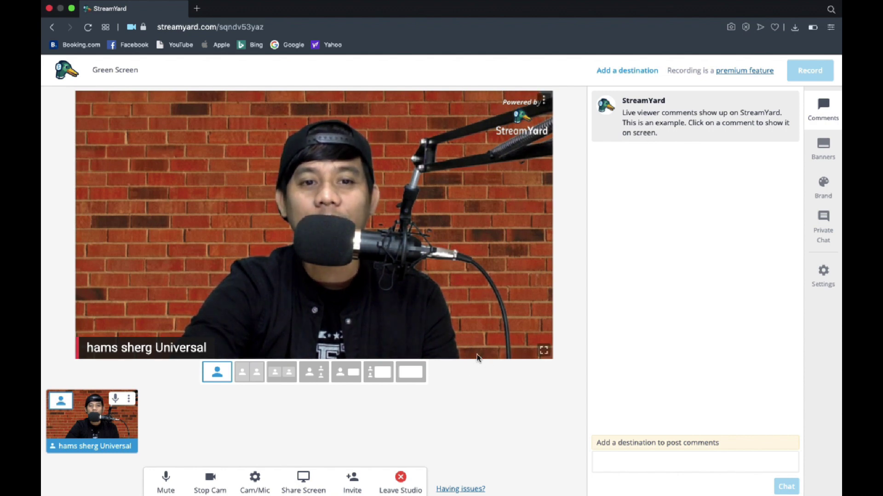
left_click(542, 352)
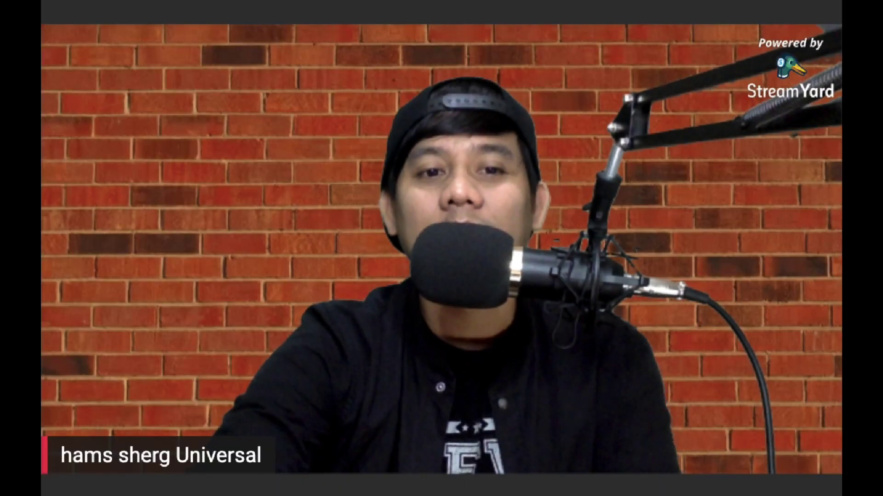
mouse_move(831, 487)
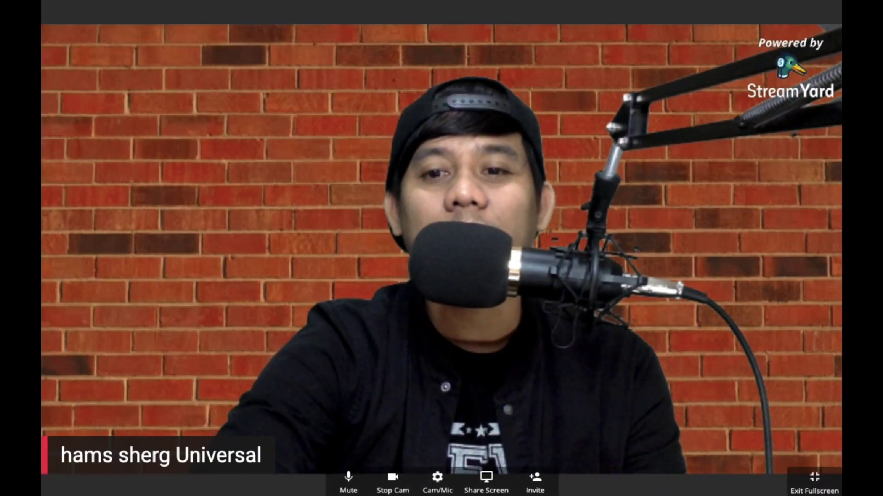
left_click(824, 483)
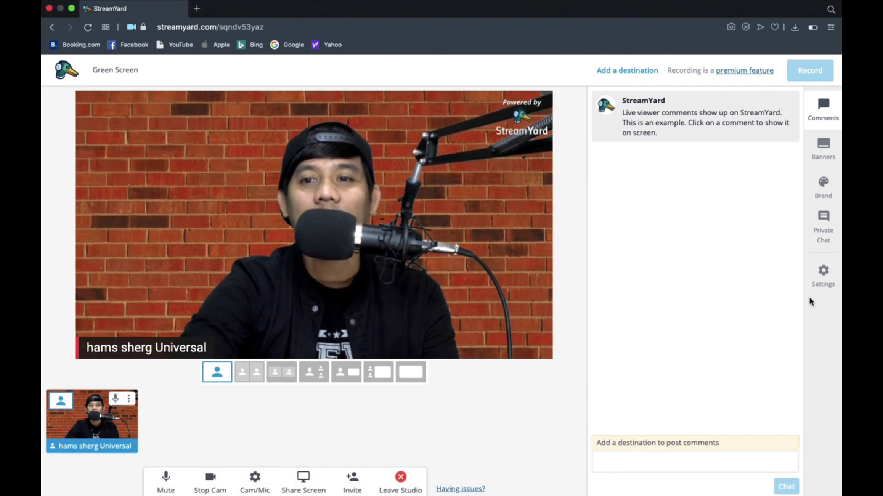
In the green screen settings, apply the living room image as virtual background and fine-tune its Fade
left_click(823, 277)
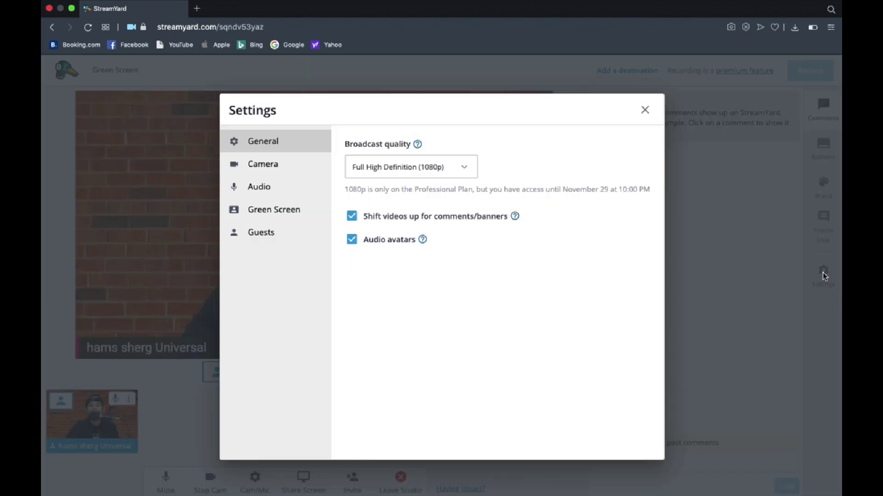
left_click(286, 217)
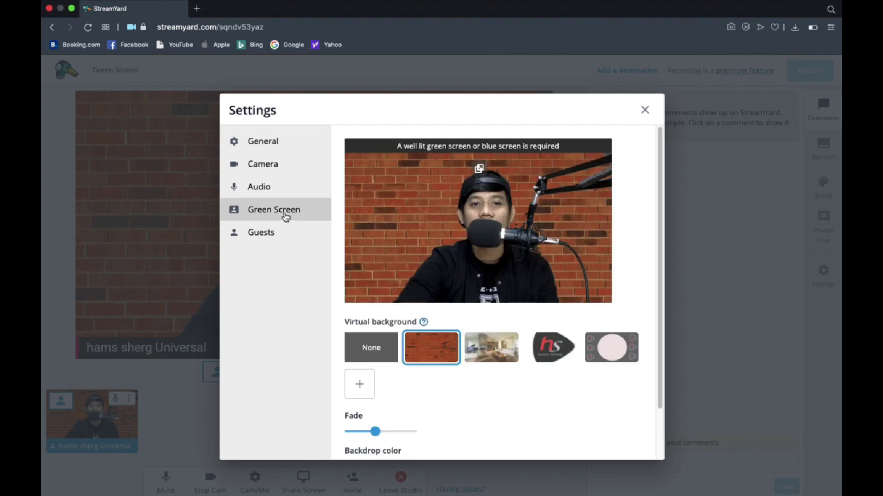
left_click(498, 349)
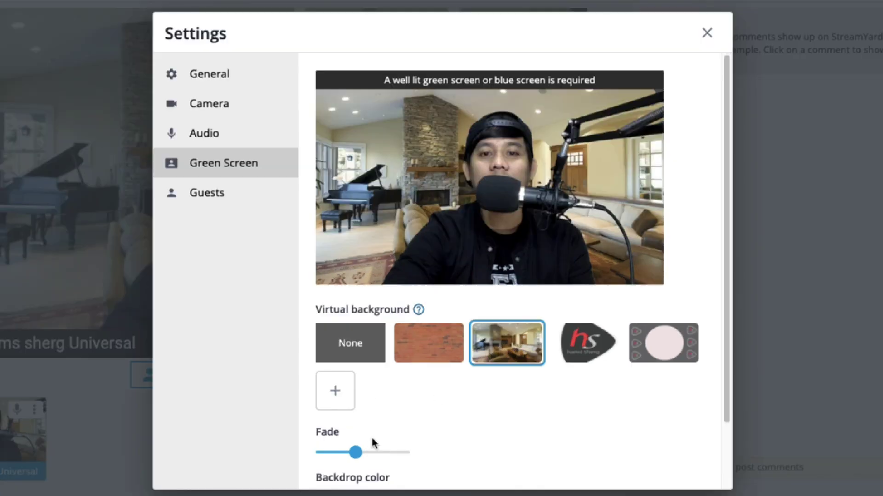
mouse_move(376, 434)
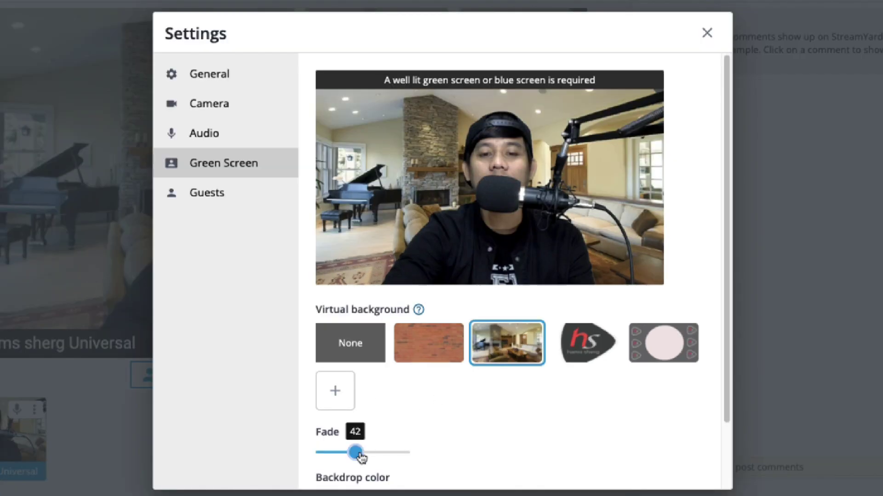
left_click_drag(358, 456, 359, 457)
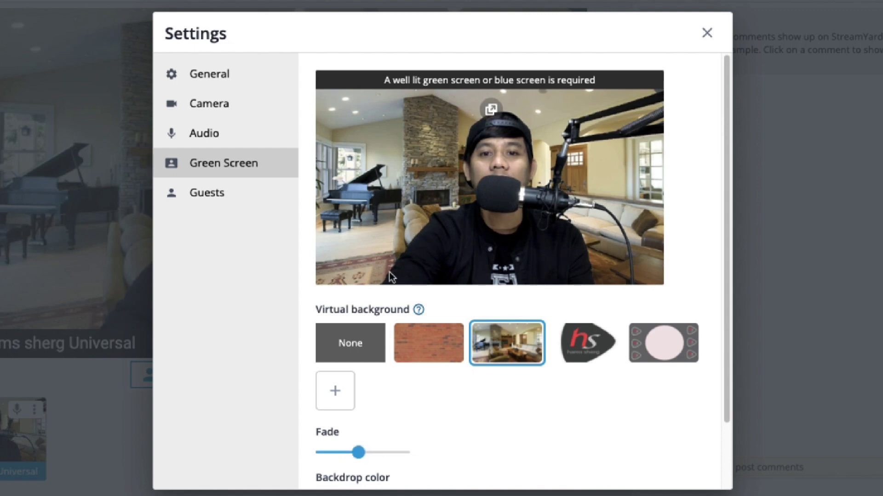
Close the settings and check the stream with the living room background in full screen before returning to the studio
left_click(706, 33)
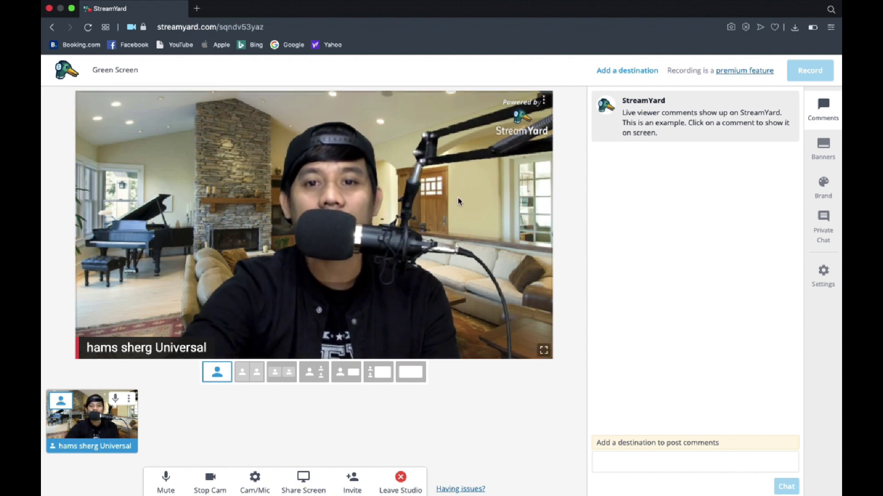
left_click(544, 351)
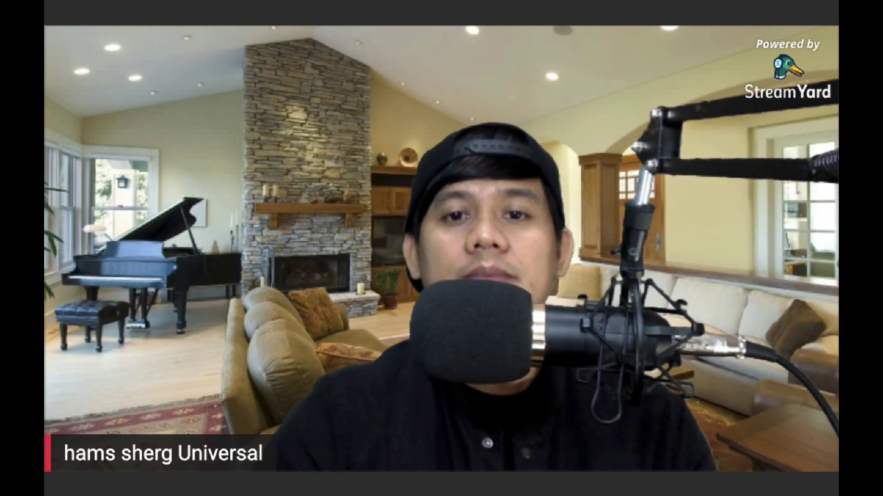
left_click(811, 481)
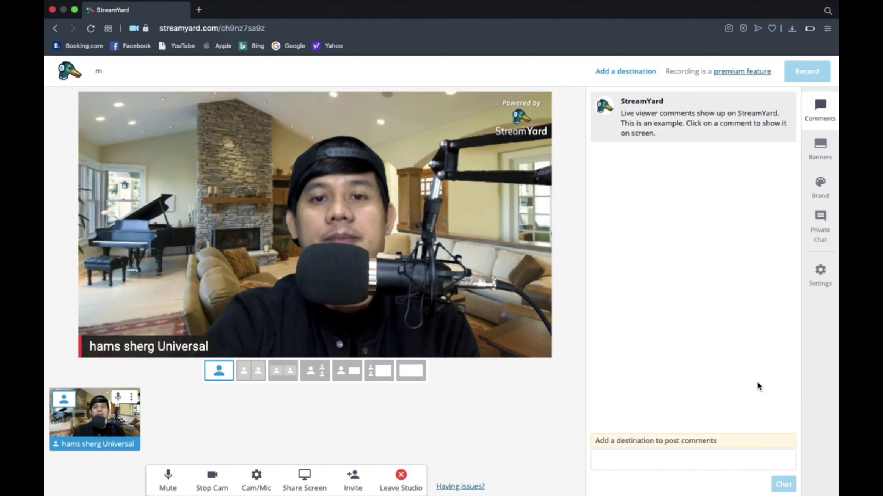
Apply the single black hs logo image as virtual background, fine-tune its Fade to about 42 and close the settings
left_click(818, 274)
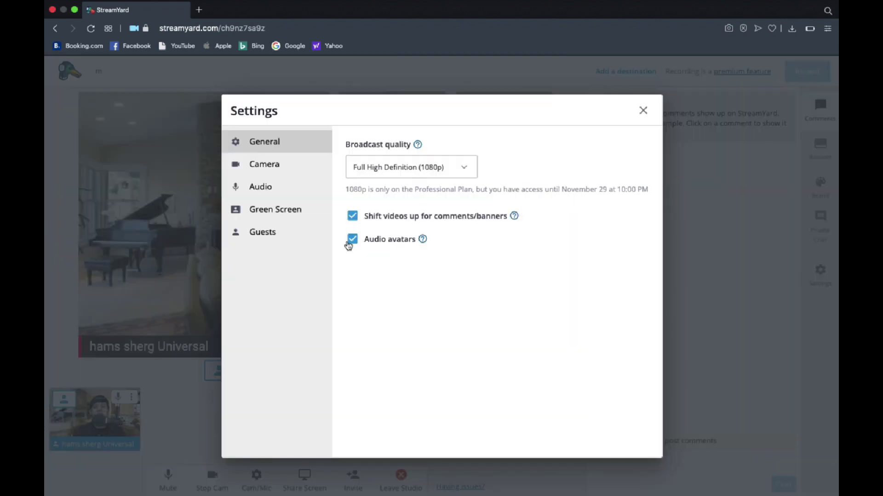
left_click(277, 217)
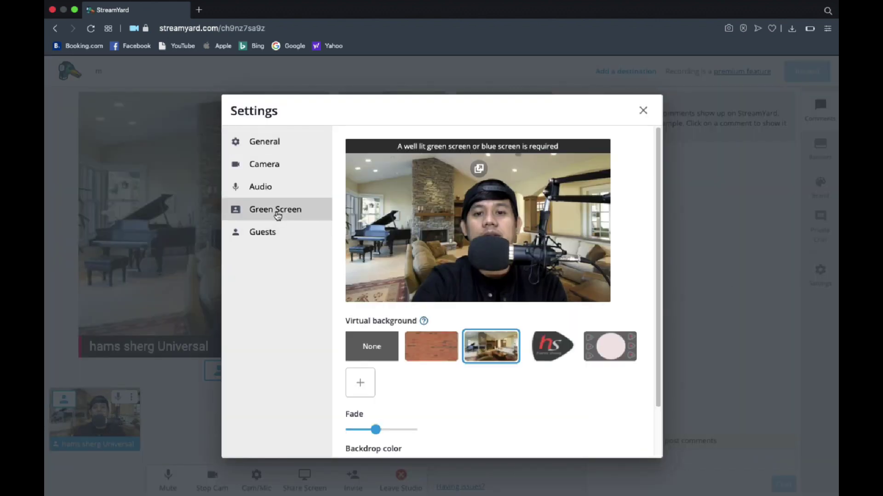
left_click(556, 348)
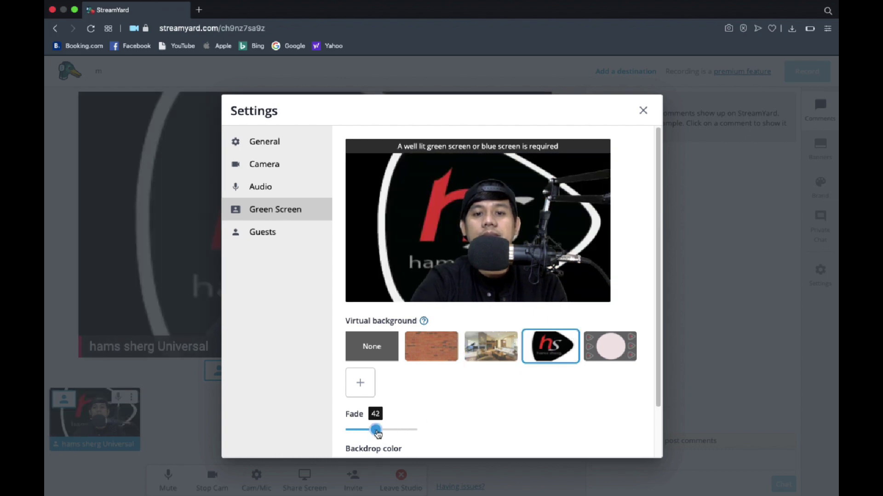
left_click_drag(378, 434, 380, 436)
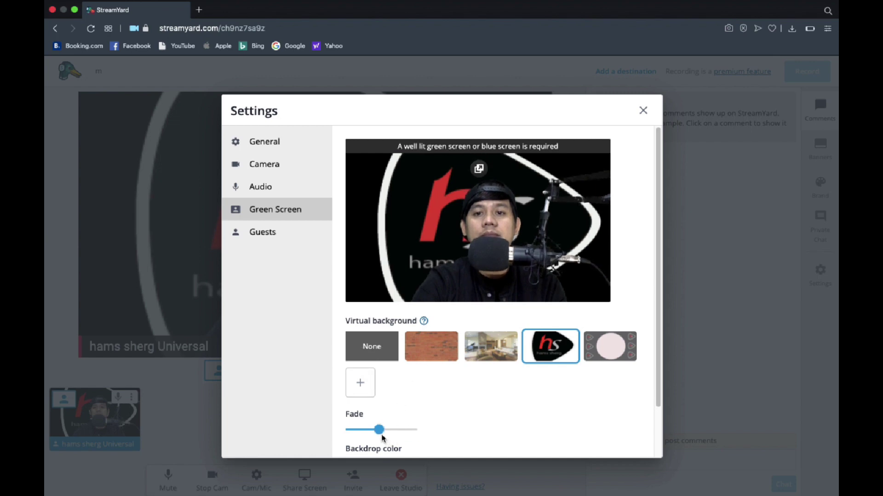
mouse_move(380, 436)
left_click_drag(380, 436, 375, 435)
mouse_move(379, 436)
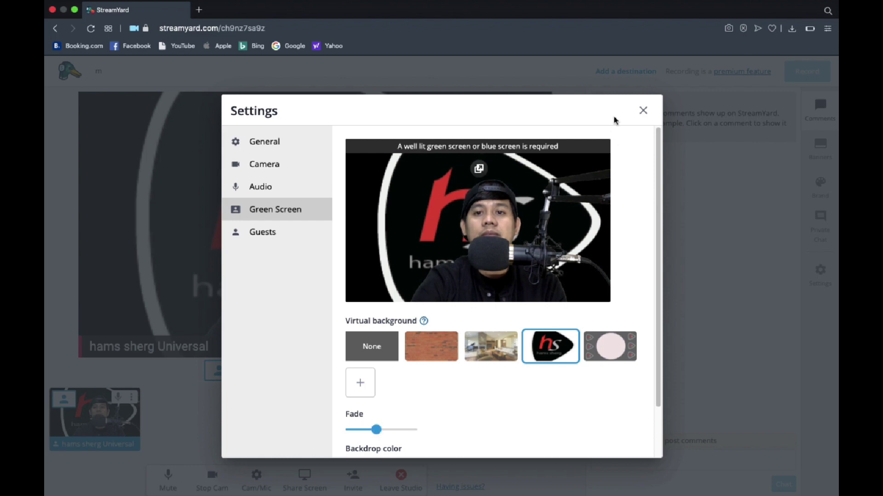
left_click(642, 112)
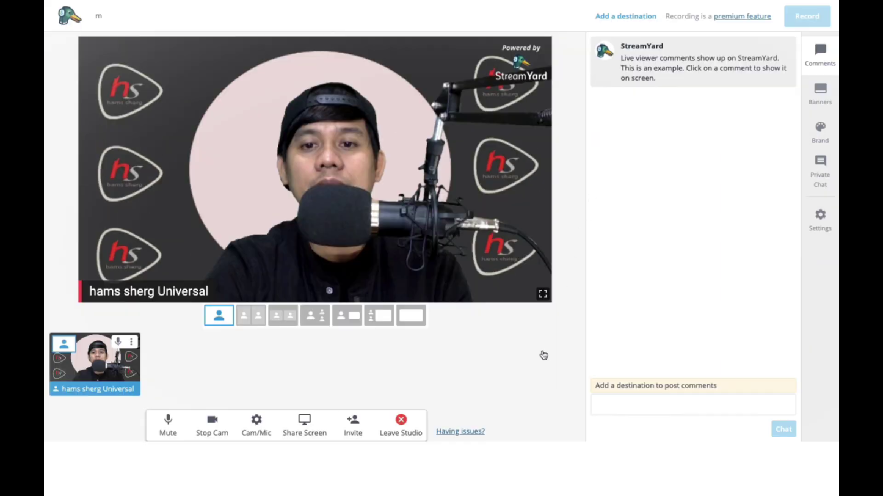
Check the stream with the repeated hs logo and pale circle background in full screen, and return to the studio
left_click(543, 351)
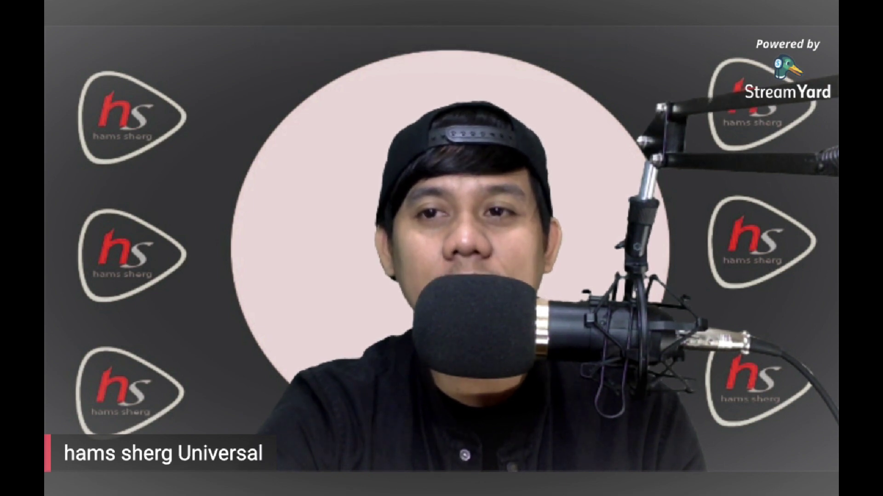
mouse_move(838, 422)
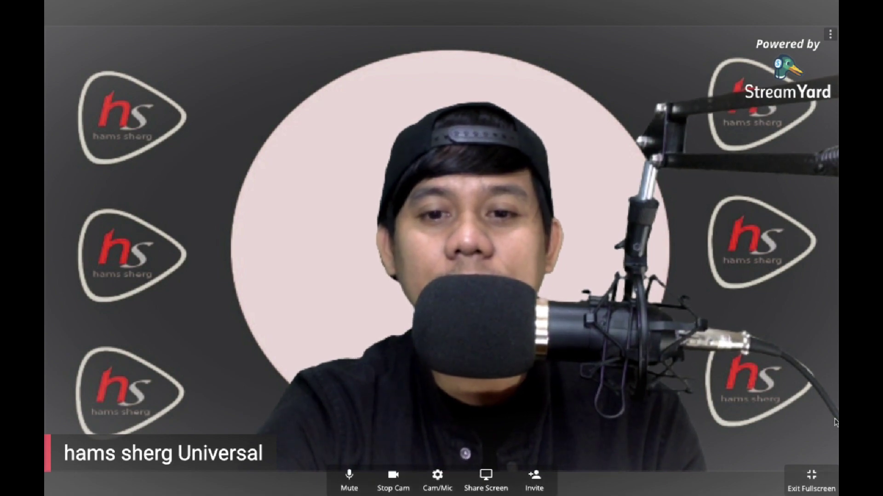
left_click(811, 480)
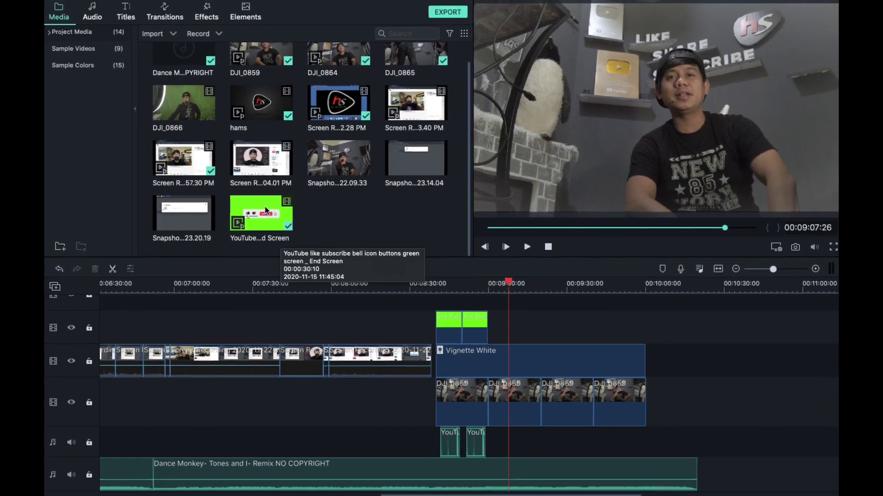
In Filmora, place the YouTube like and subscribe green screen clip above the Vignette White effect, just after the existing green clips
left_click(265, 210)
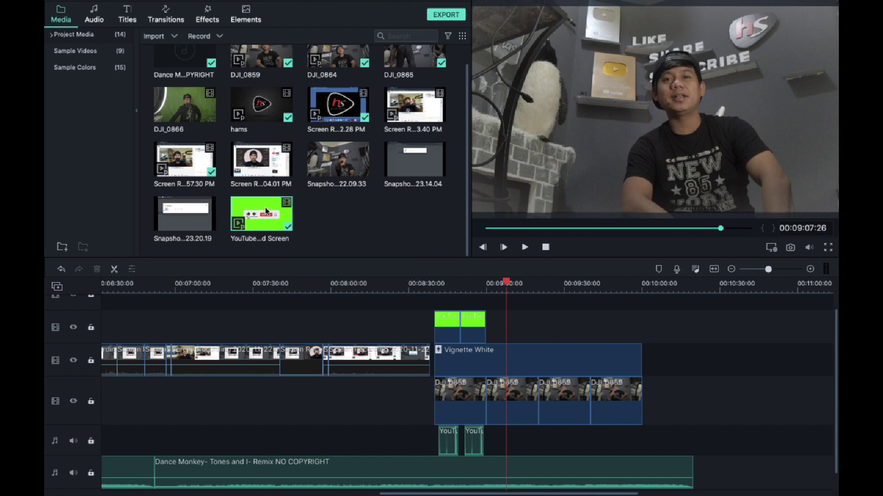
left_click_drag(266, 210, 497, 325)
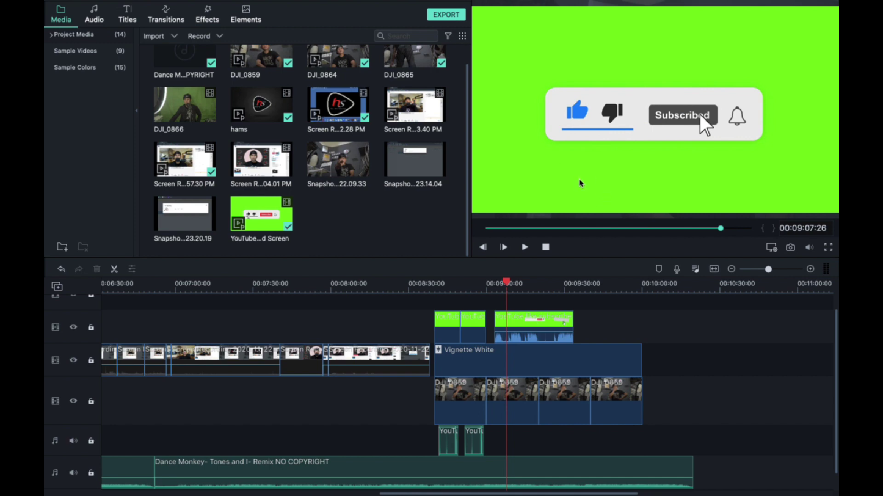
left_click(548, 180)
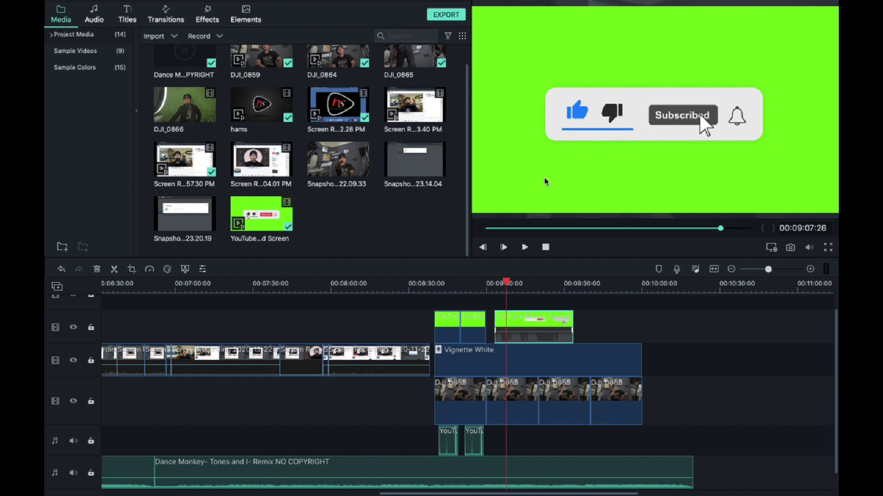
Enable Chroma Key on the new subscribe clip, with OffSet 27.0 and Tolerance 52.0
double_click(523, 336)
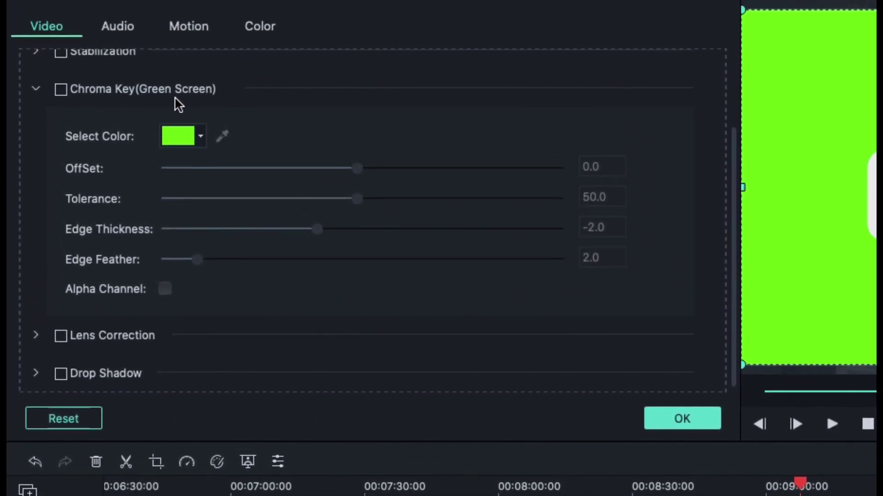
left_click(62, 89)
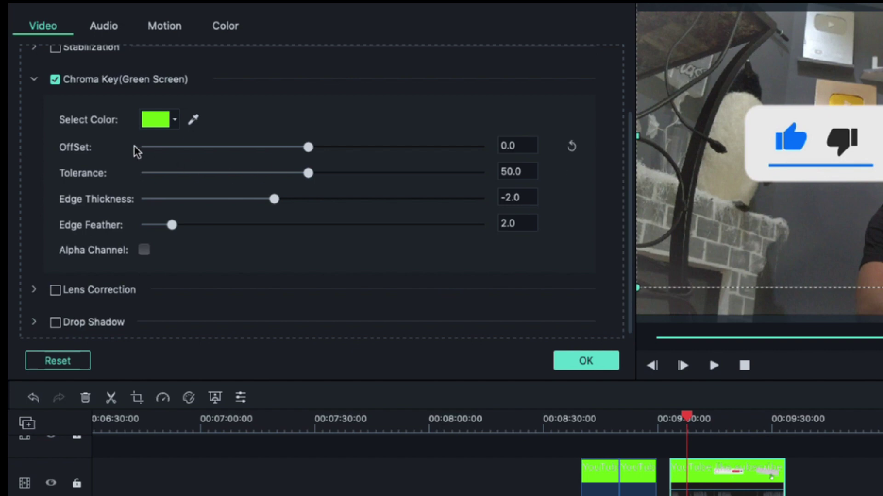
left_click_drag(310, 148, 311, 148)
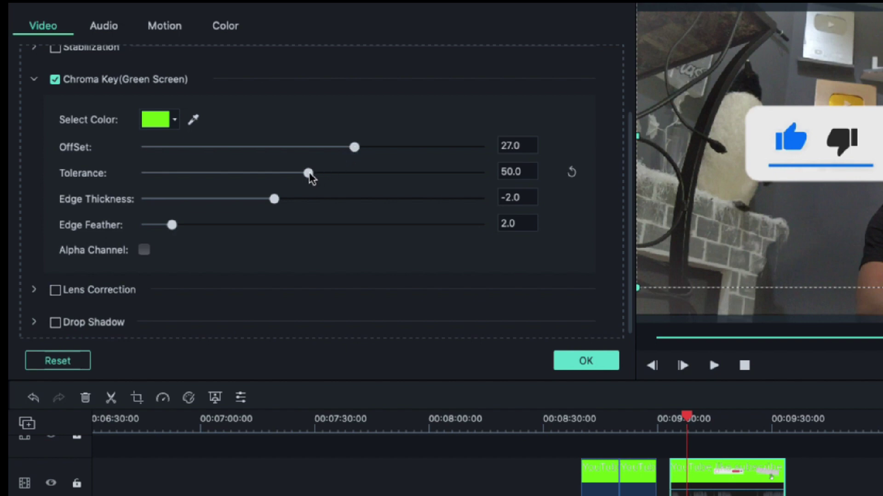
left_click_drag(315, 173, 328, 174)
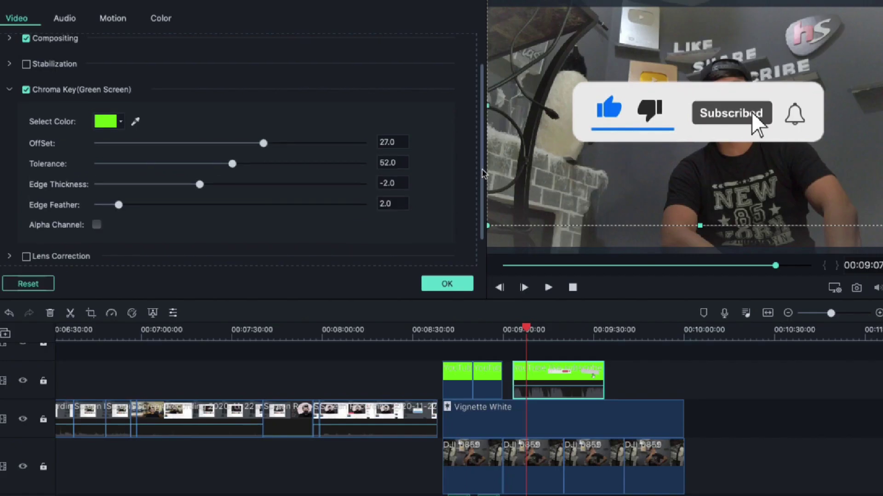
Scale the subscribe overlay to 54.3%, move it beside the presenter at about X -518.4, Y -162.0, and confirm the settings
left_click_drag(482, 171, 483, 94)
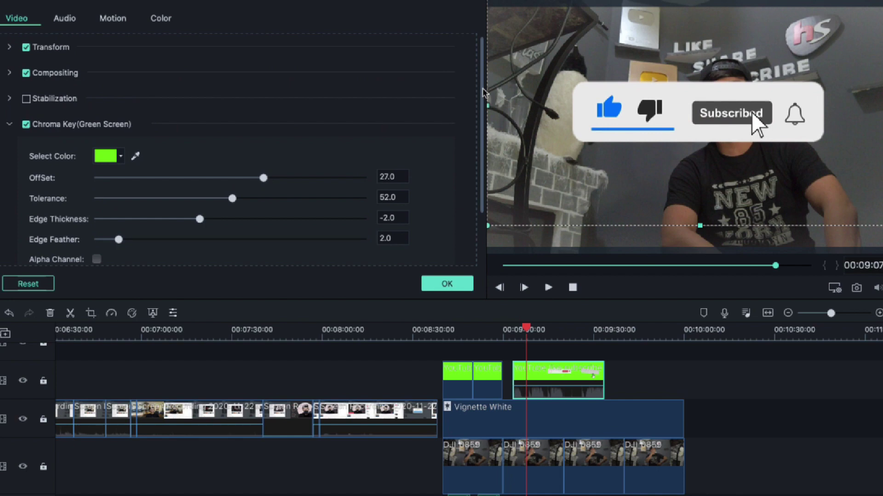
left_click(9, 47)
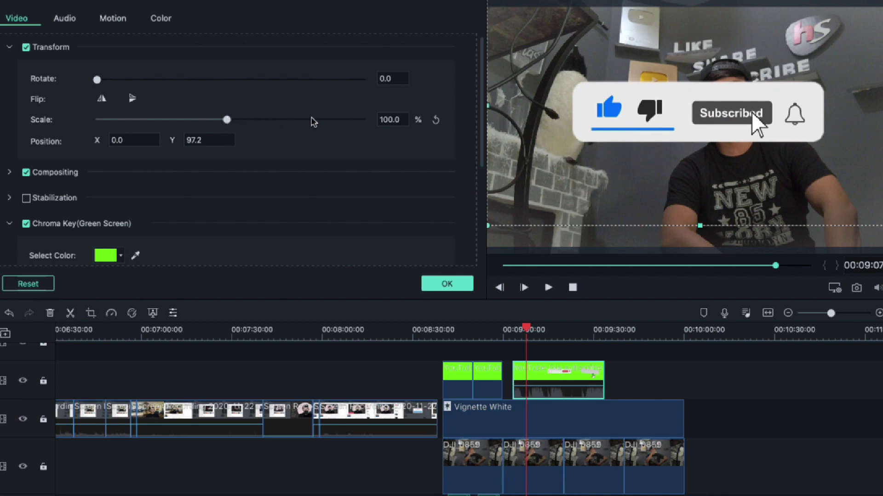
left_click_drag(226, 121, 166, 119)
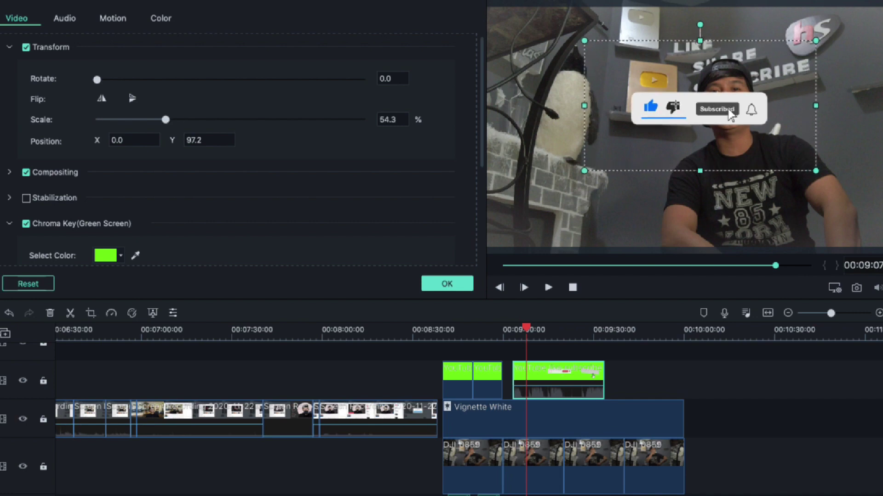
left_click_drag(730, 115, 615, 171)
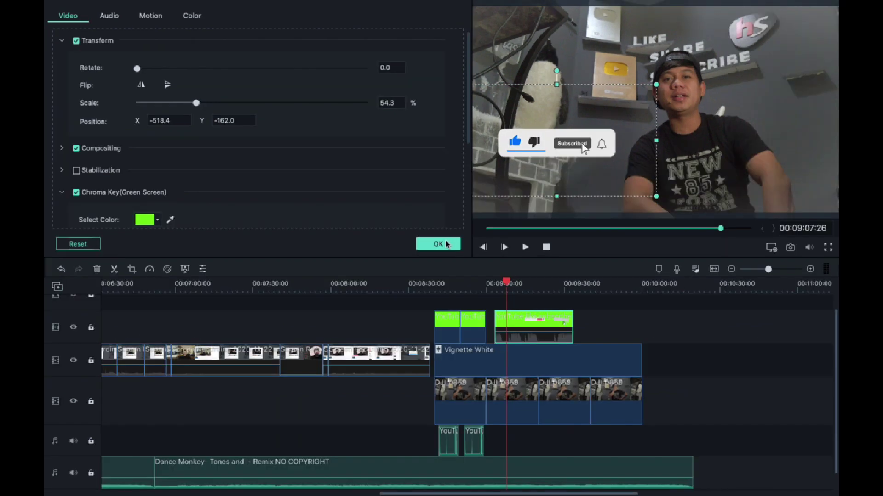
left_click(446, 244)
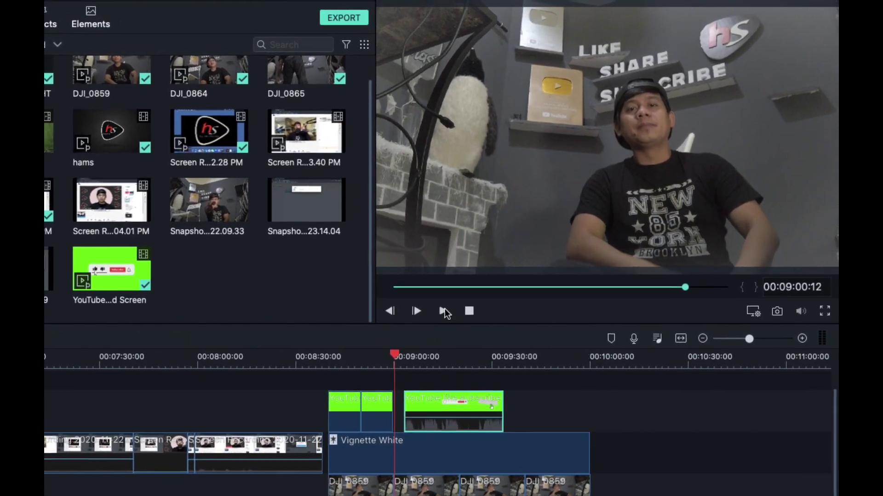
Play the timeline from about 00:09:00 to preview the subscribe overlay over the footage
left_click(484, 278)
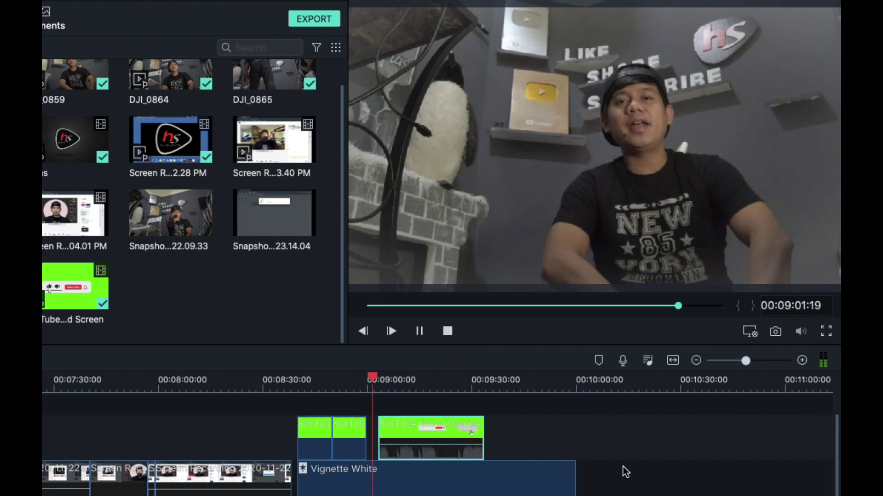